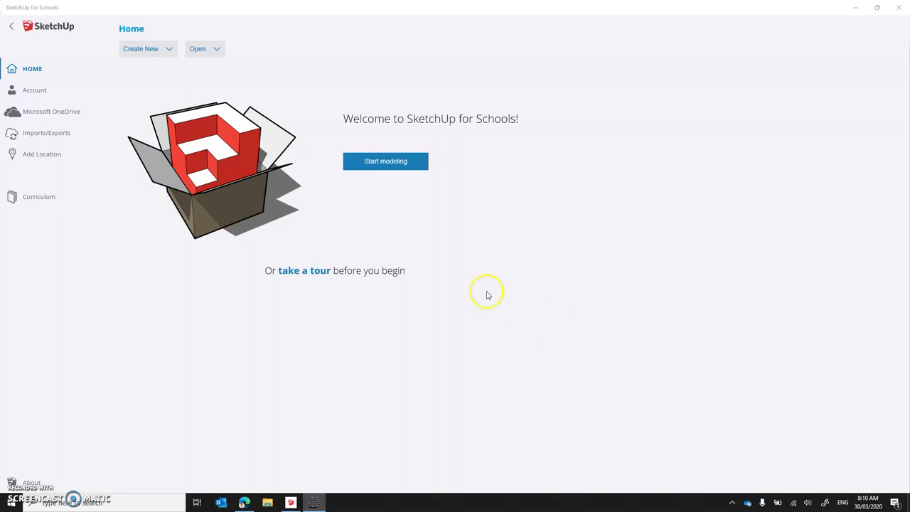
Step: Start a new model from the Simple Template - Millimeters
click(170, 51)
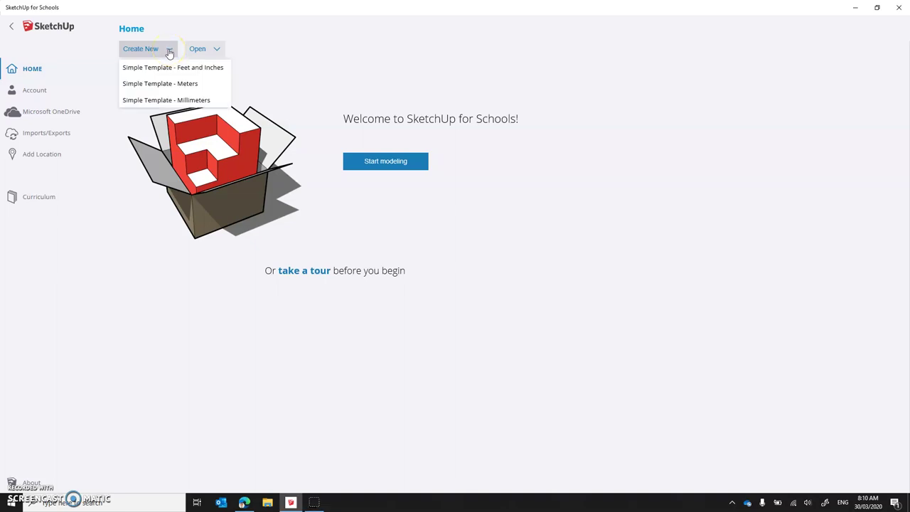
click(160, 101)
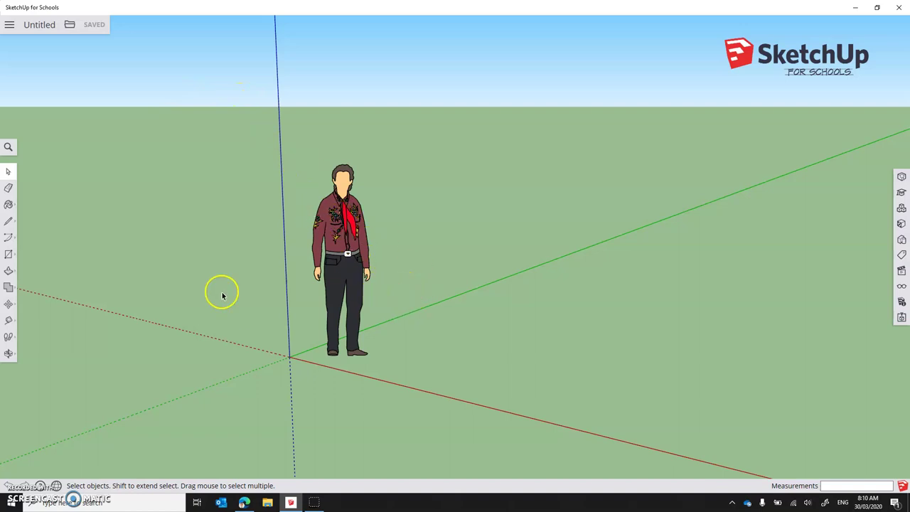
Step: Draw a 200 × 90 mm rectangle on the ground in front of the scale figure
click(358, 235)
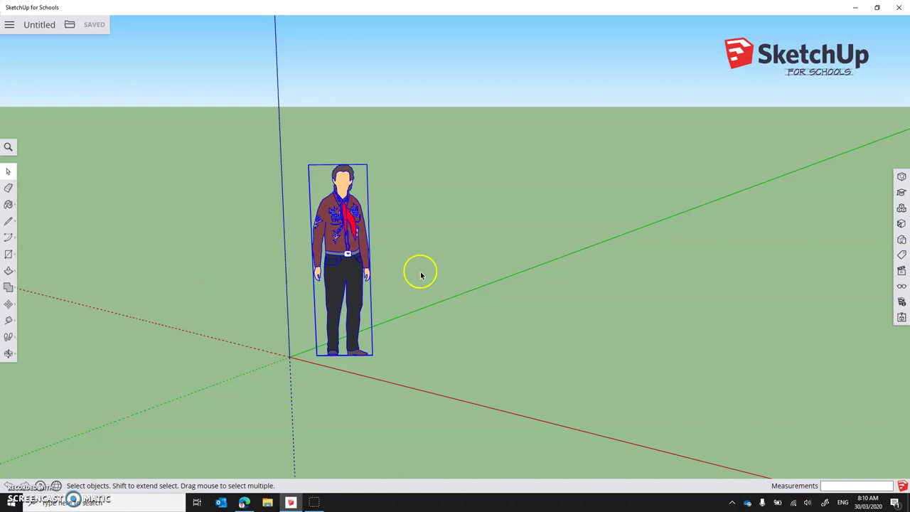
click(457, 335)
click(10, 257)
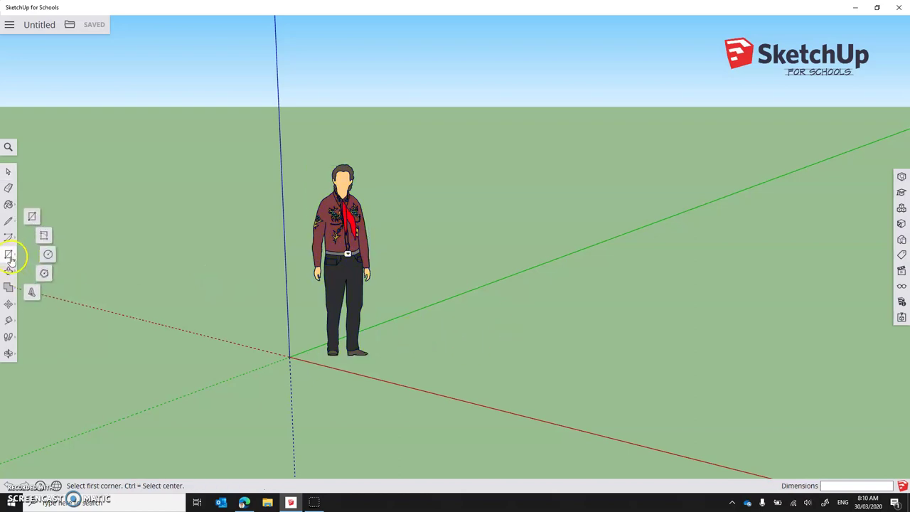
click(34, 219)
click(386, 342)
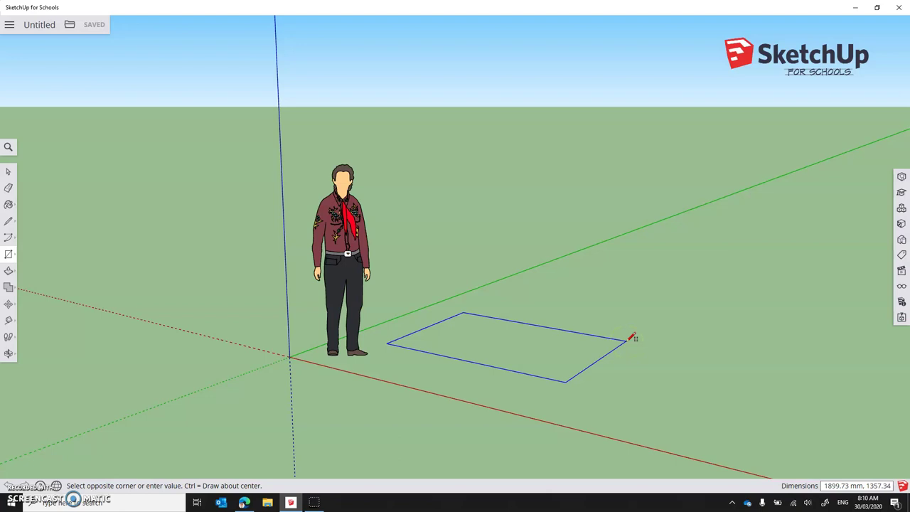
drag(384, 346, 681, 331)
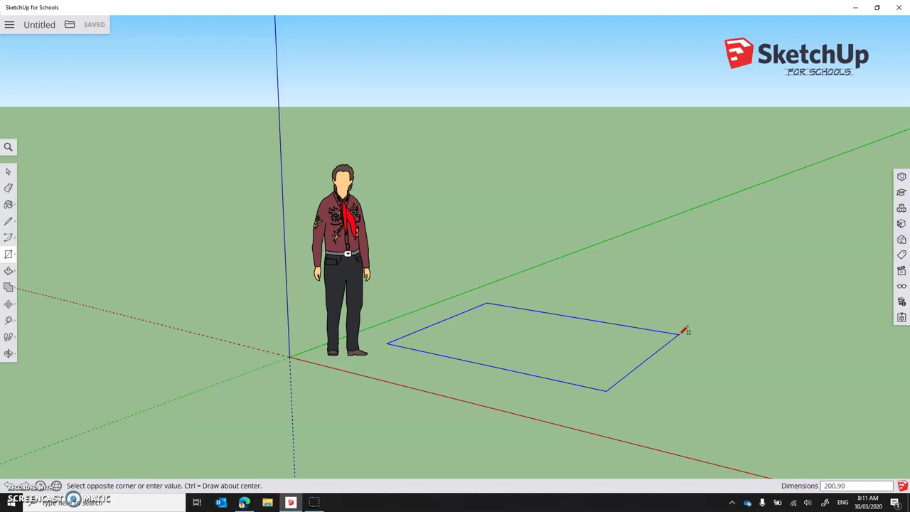
click(684, 330)
Step: Zoom in on the rectangle and select the whole of it
scroll(395, 345, up, 5)
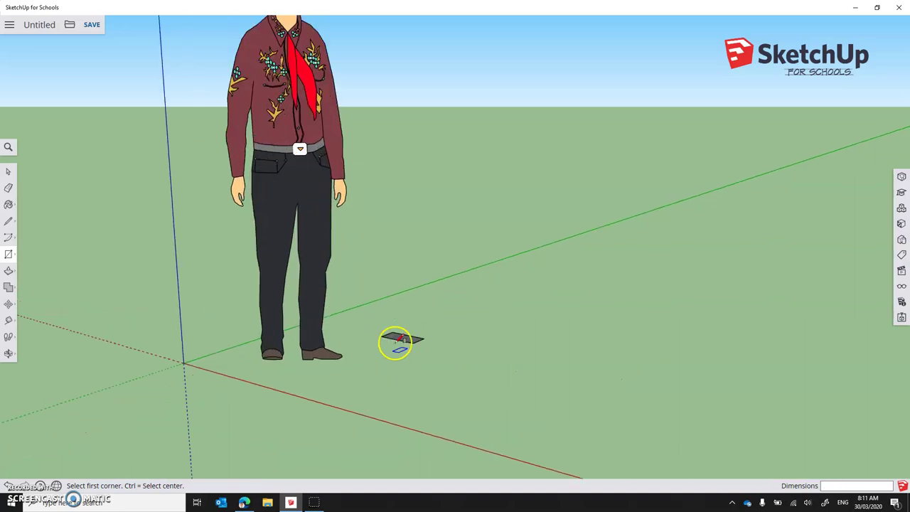
scroll(402, 345, up, 2)
scroll(221, 142, down, 2)
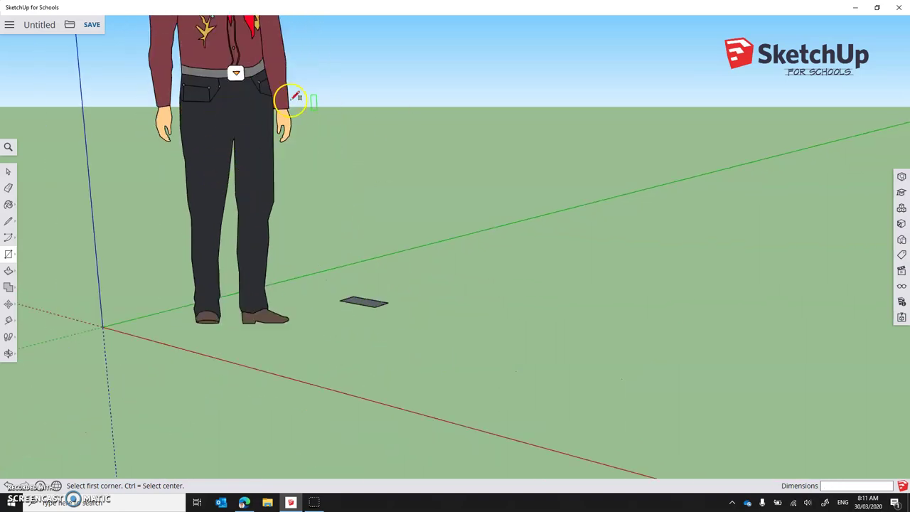
scroll(366, 307, up, 2)
scroll(350, 292, up, 3)
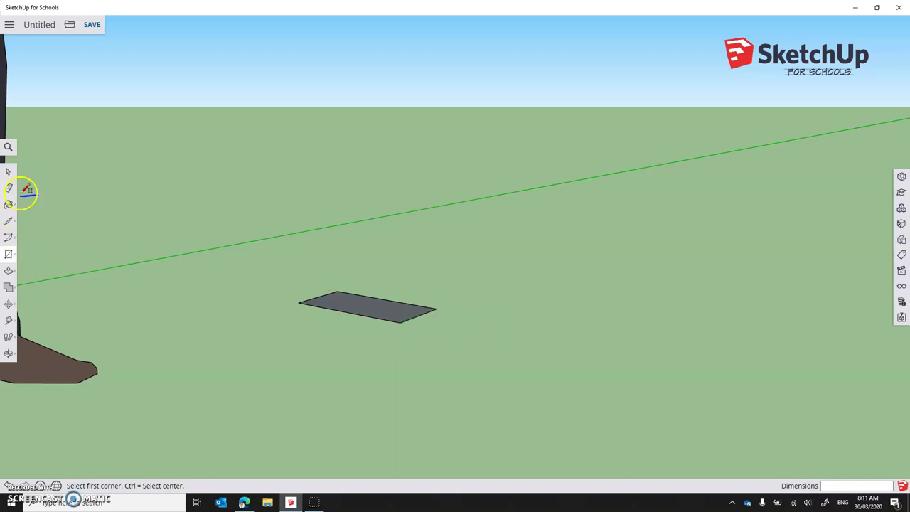
click(8, 172)
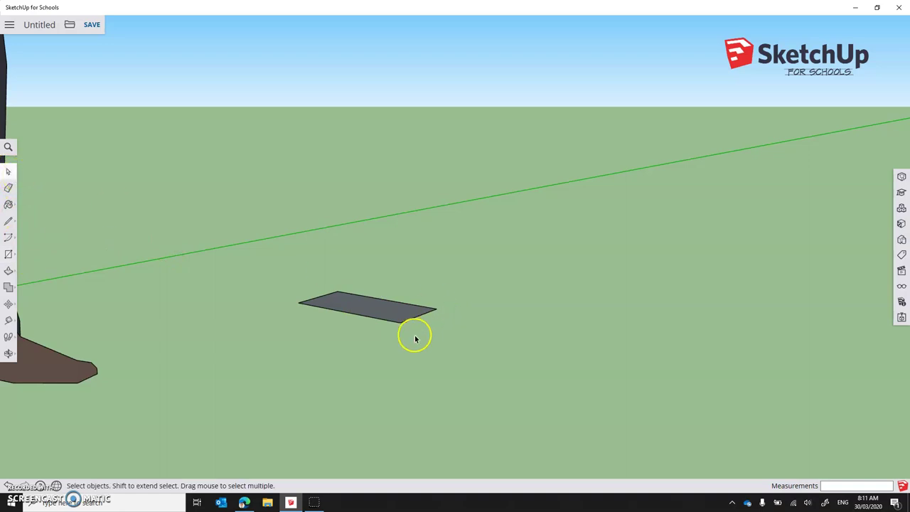
click(412, 317)
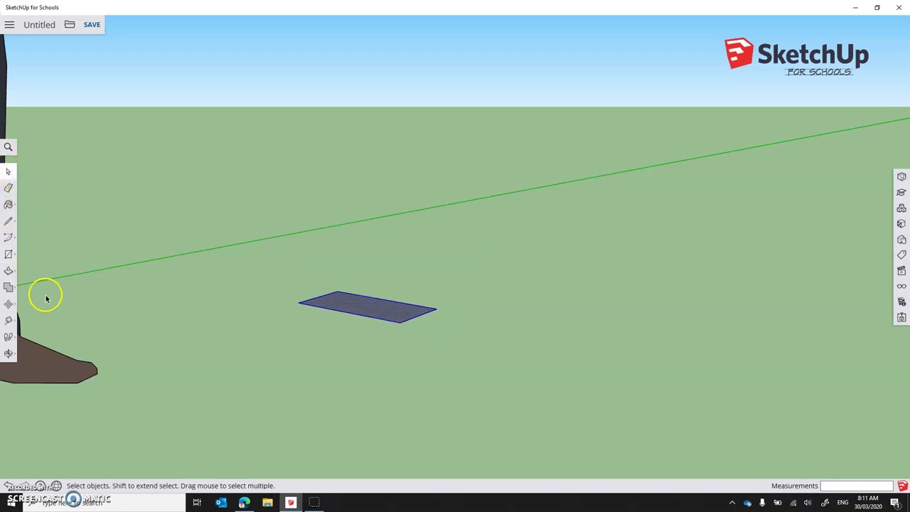
drag(412, 351, 287, 272)
Step: Push/Pull the rectangle face up 12 mm into a solid slab
click(8, 271)
click(33, 254)
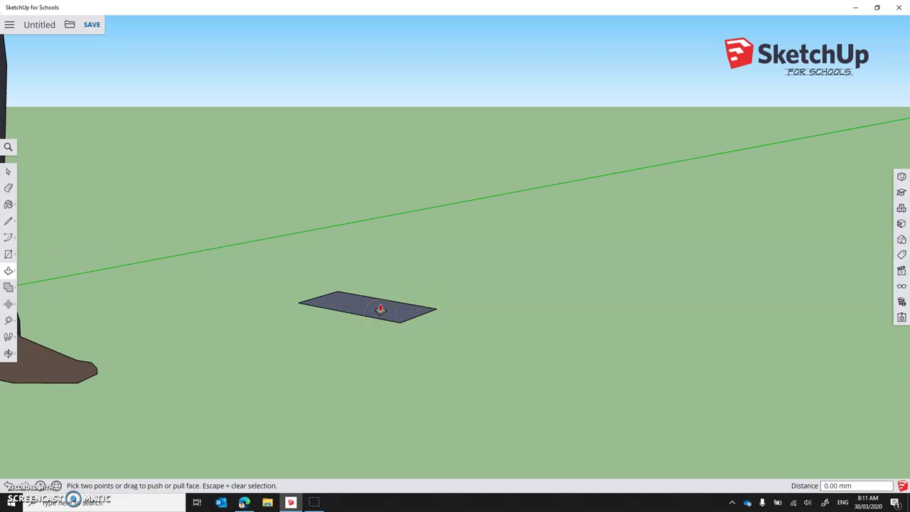
drag(380, 308, 383, 278)
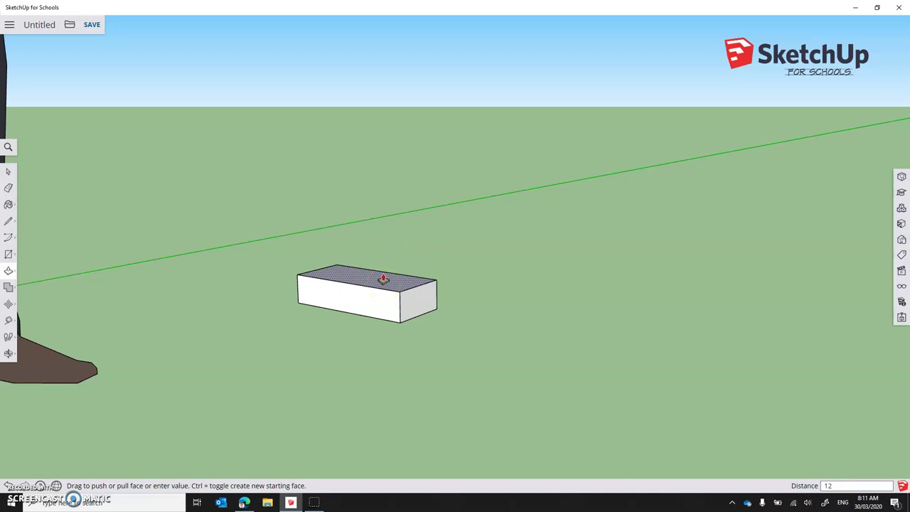
key(Return)
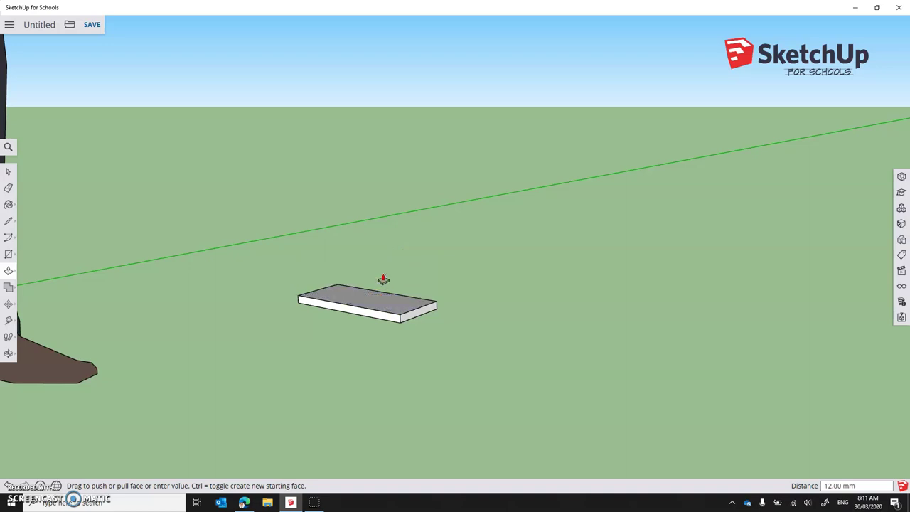
middle_drag(398, 309, 272, 338)
scroll(95, 349, down, 1)
scroll(95, 356, up, 1)
scroll(363, 309, up, 3)
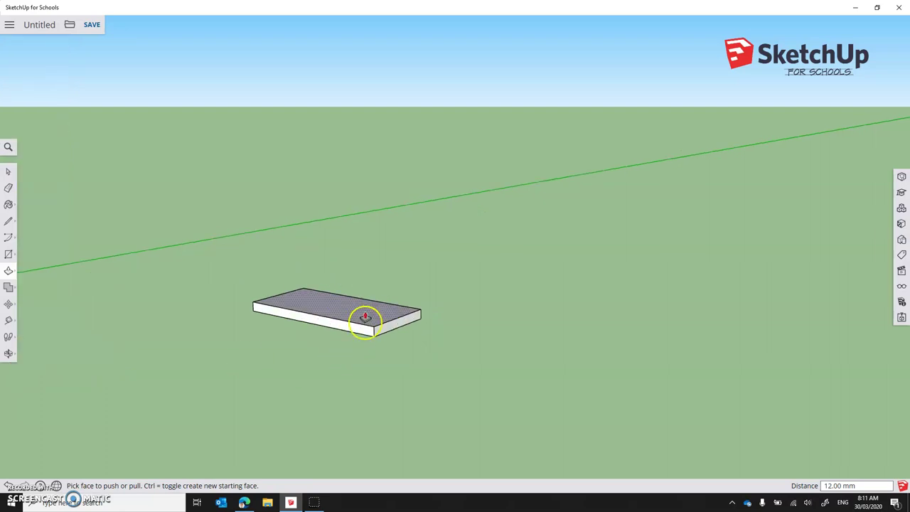
scroll(364, 313, up, 2)
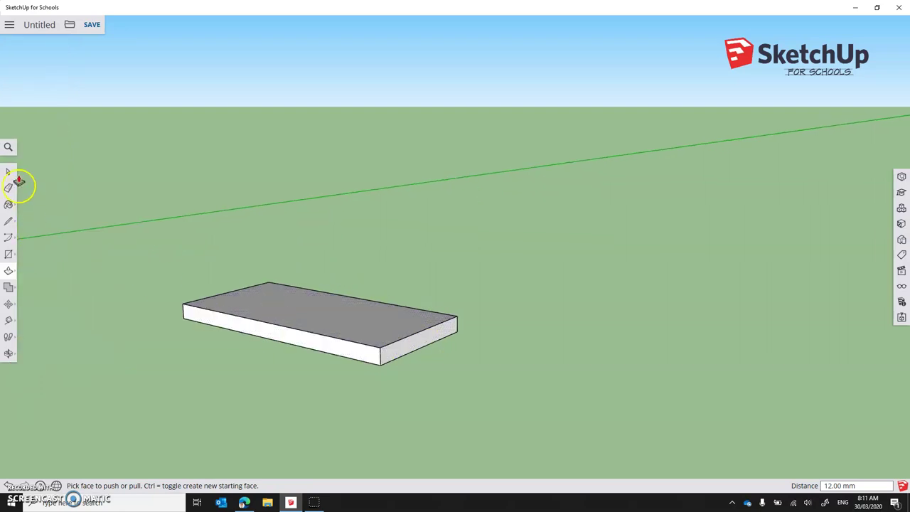
Step: Place two Tape Measure guide lines on the slab end, 12 mm and 6 mm from its edge
click(8, 172)
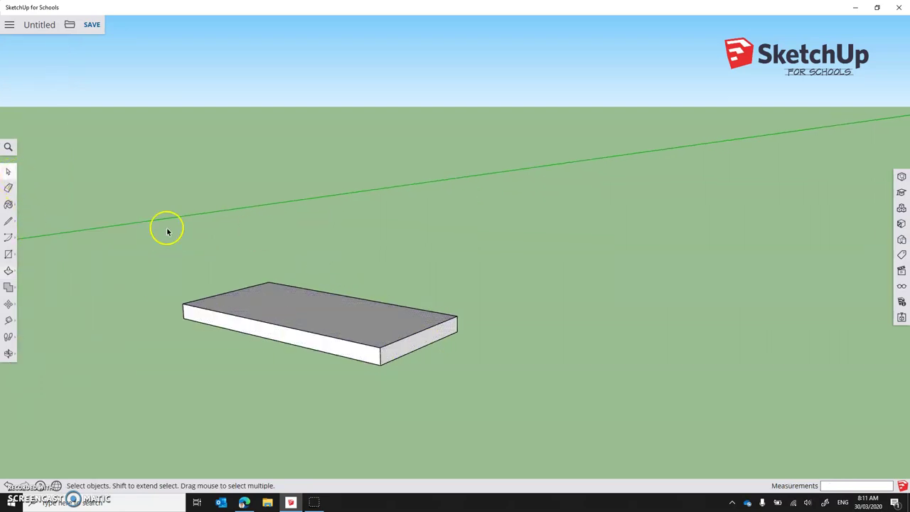
click(9, 324)
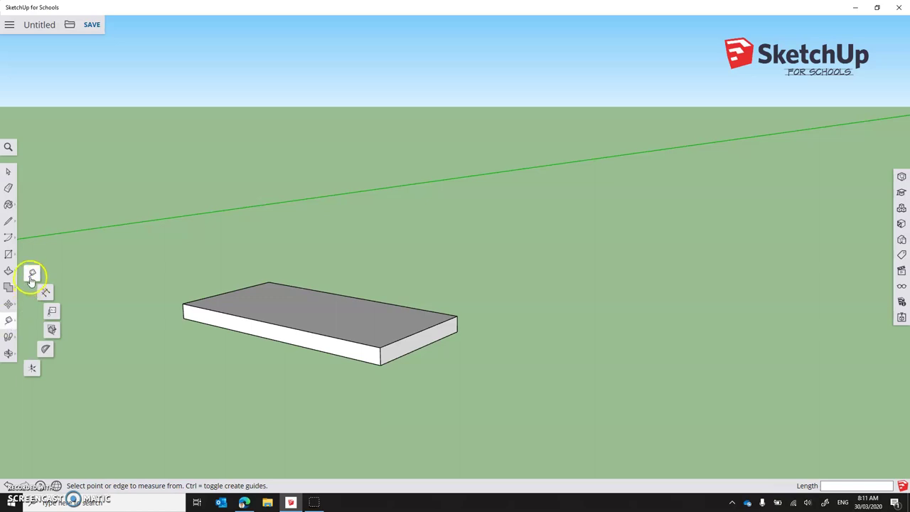
click(32, 276)
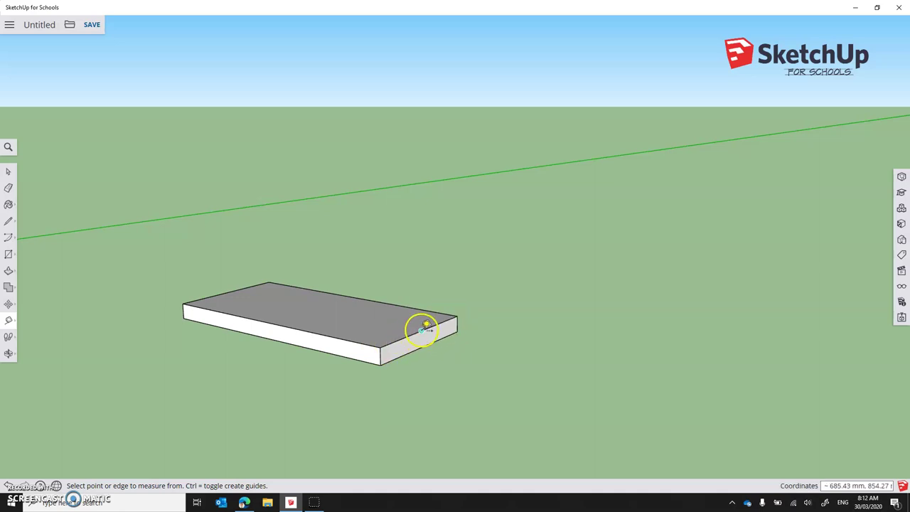
click(422, 329)
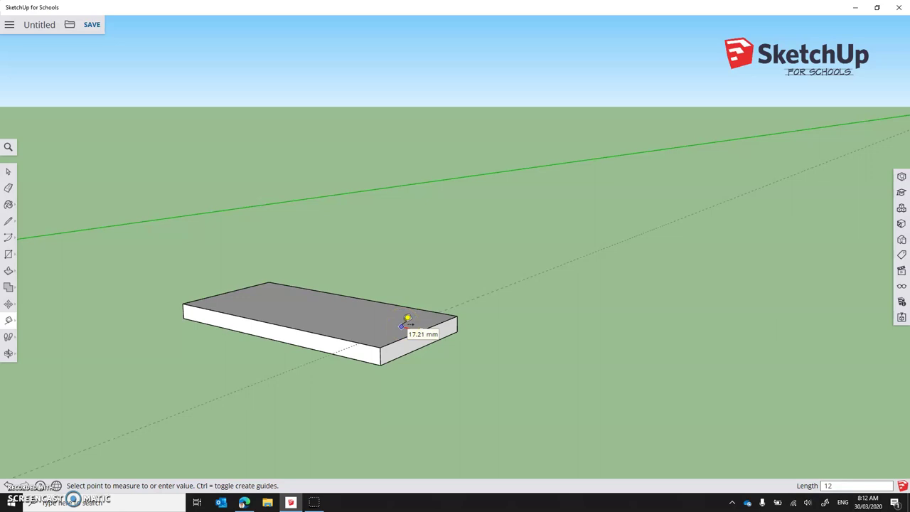
click(406, 319)
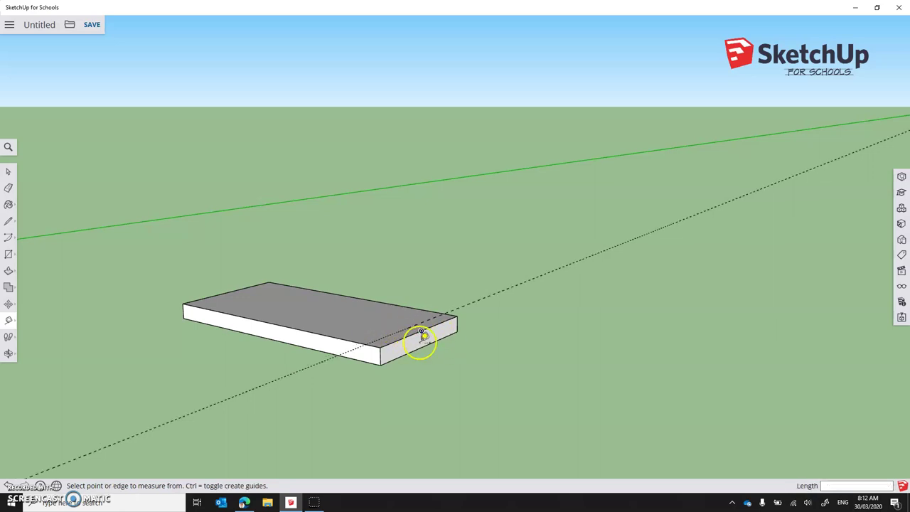
scroll(364, 354, up, 3)
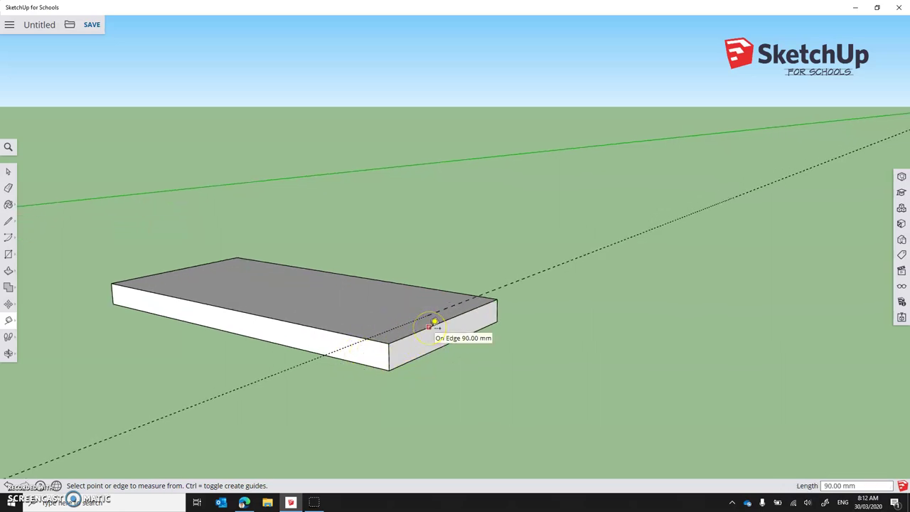
click(434, 323)
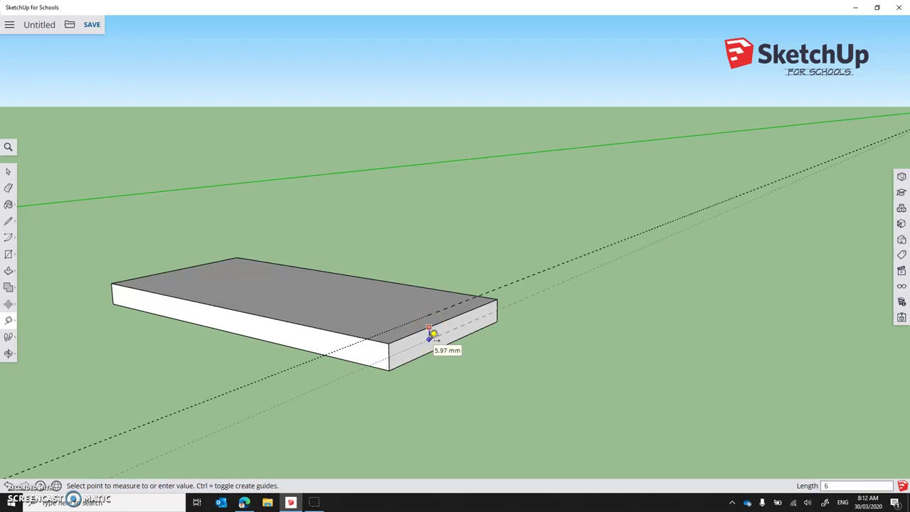
key(Return)
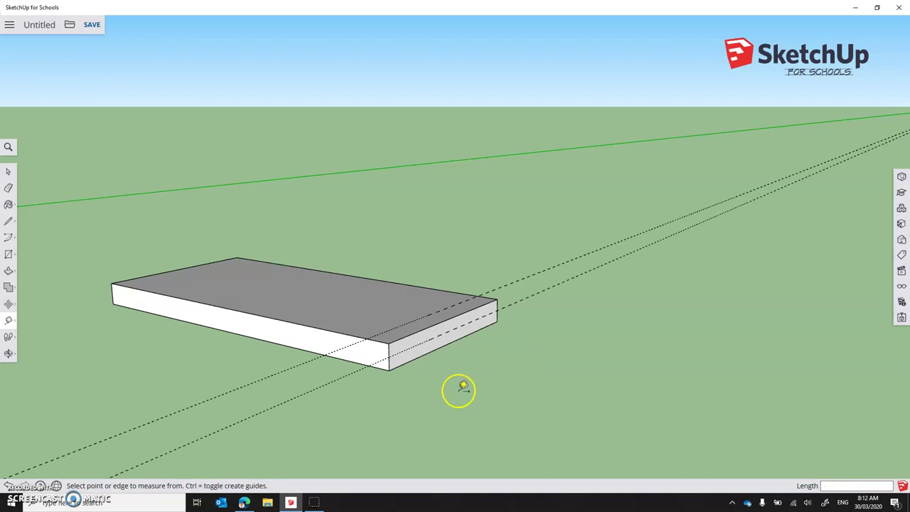
click(9, 257)
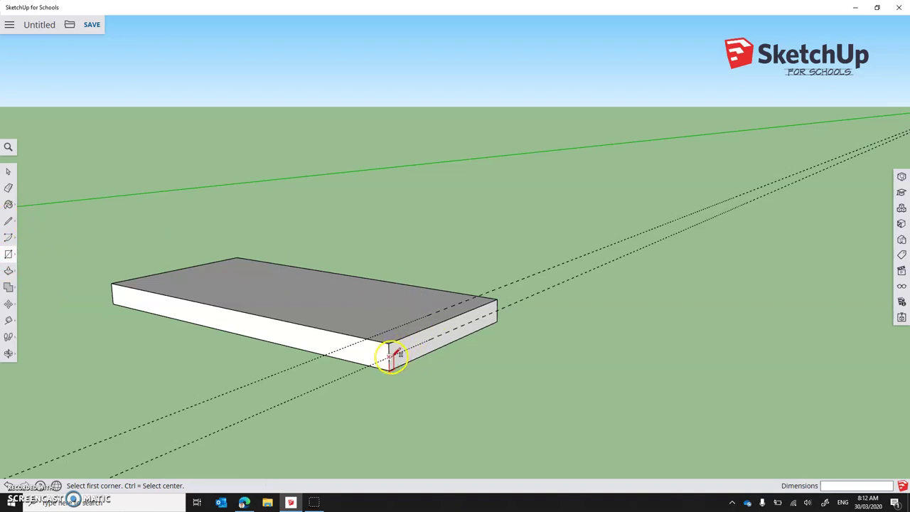
Step: Draw a 6 × 90 mm strip on the end face and push it 12 mm in to form the rebate
click(388, 354)
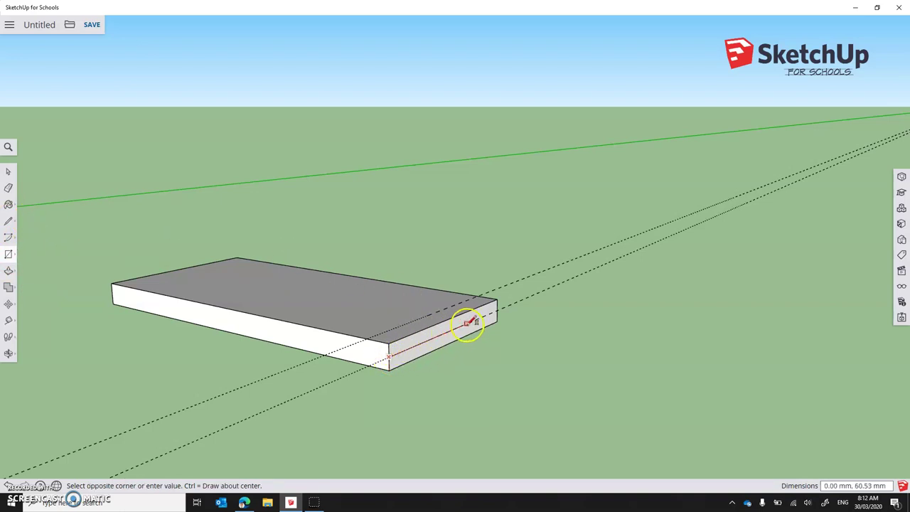
click(497, 298)
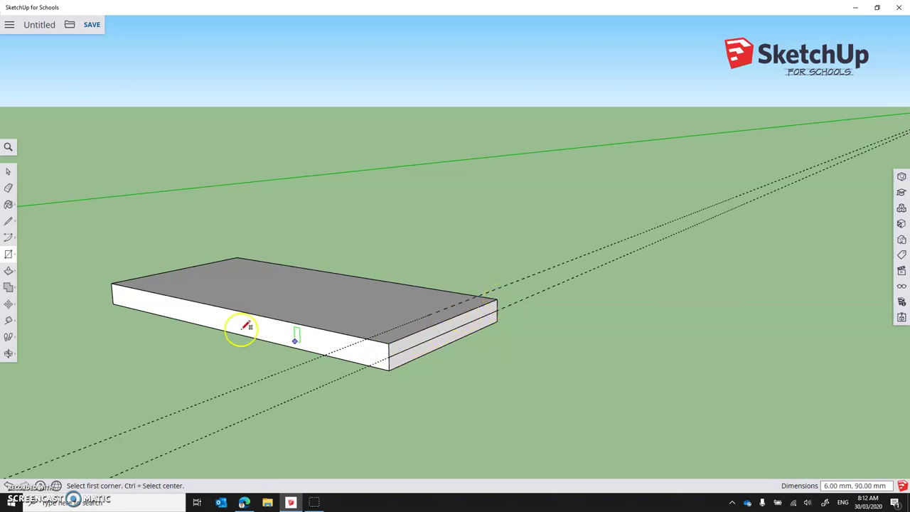
click(9, 270)
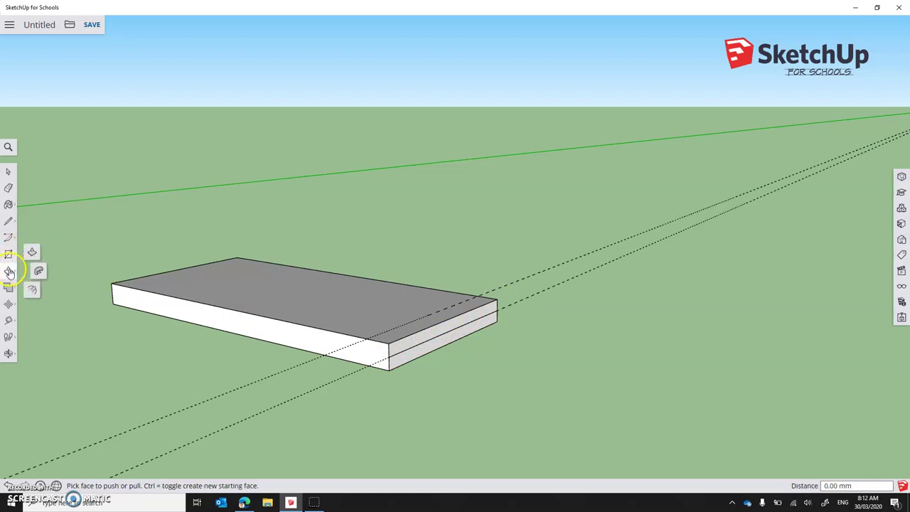
click(433, 331)
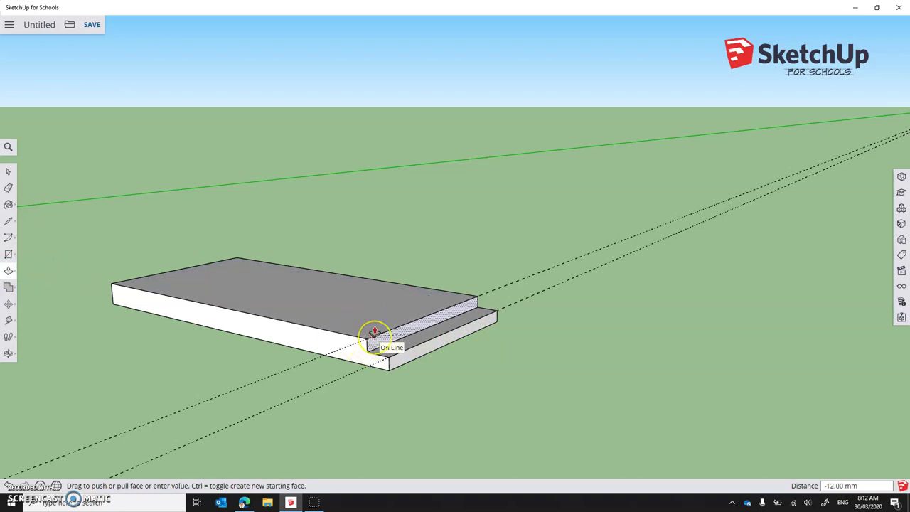
drag(375, 332, 469, 295)
click(469, 295)
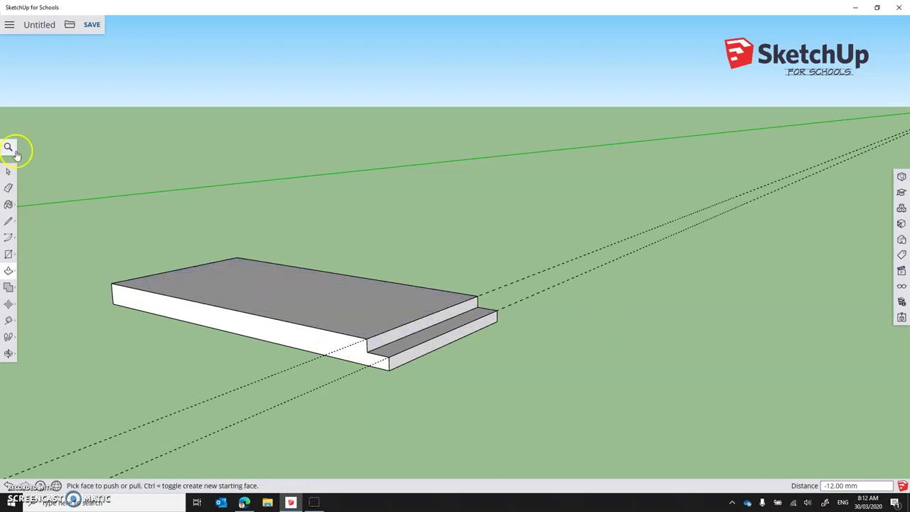
Step: Delete both guide lines and orbit around the slab to inspect the stepped rebate
click(9, 171)
drag(263, 417, 218, 371)
key(Delete)
middle_drag(276, 399, 376, 341)
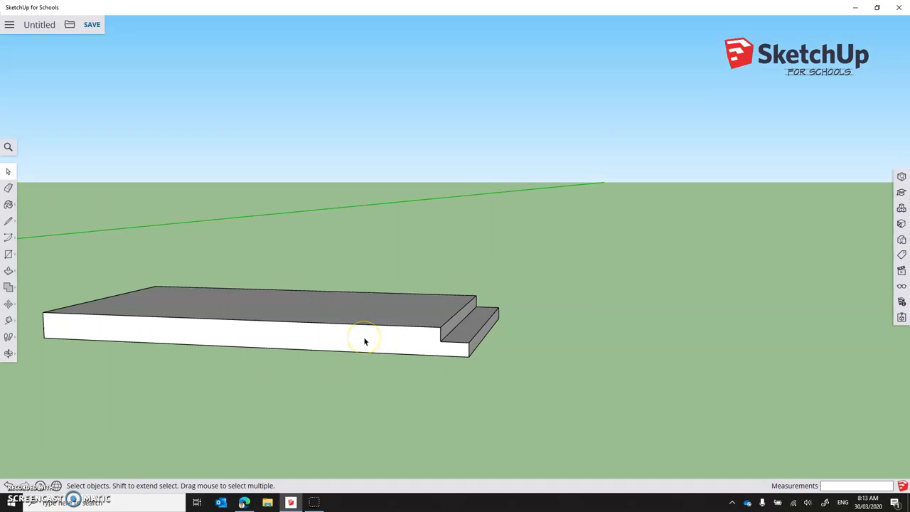
middle_drag(317, 366, 278, 379)
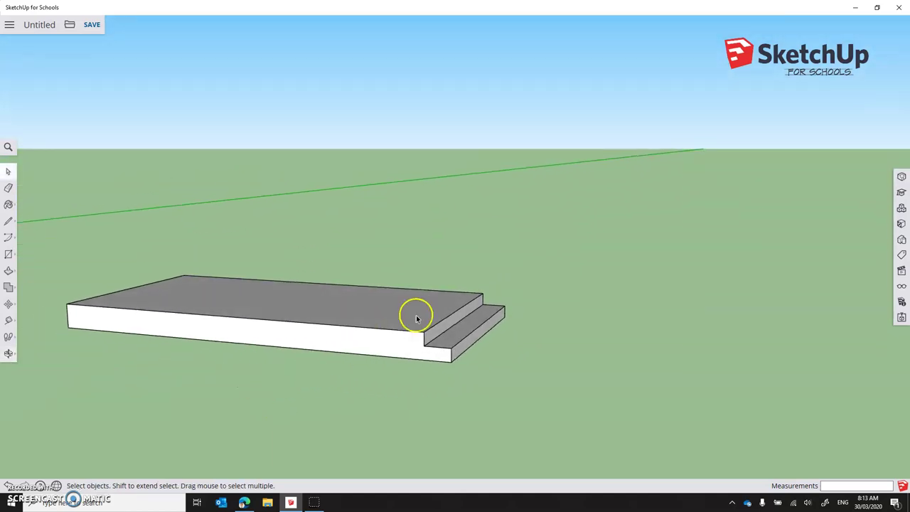
middle_drag(551, 287, 462, 341)
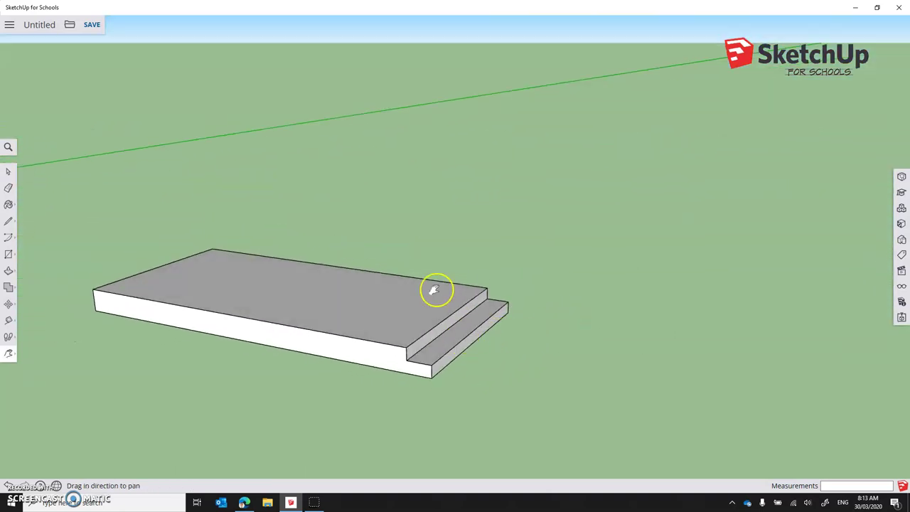
mouse_move(401, 289)
shift+middle_down()
mouse_move(581, 280)
mouse_move(360, 298)
mouse_move(455, 256)
shift+middle_up()
mouse_move(362, 306)
middle_down()
mouse_move(438, 286)
mouse_move(441, 309)
mouse_move(486, 315)
middle_up()
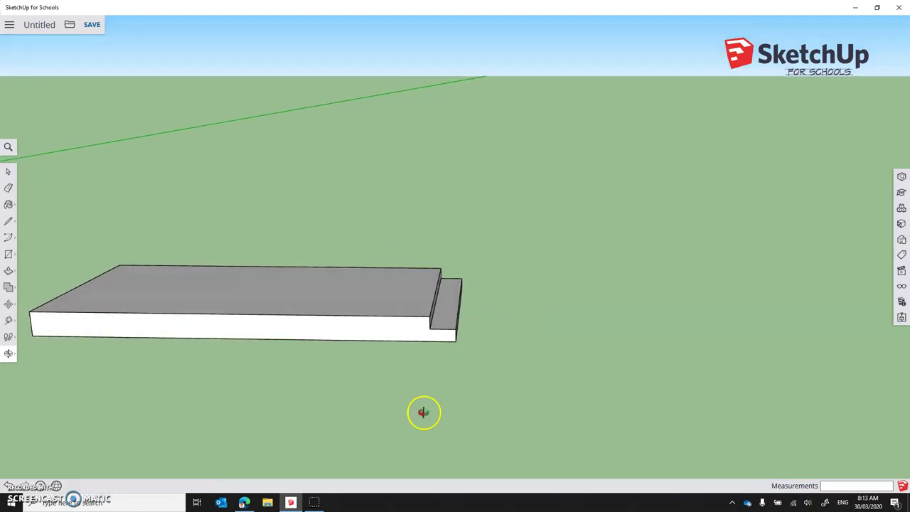
Step: Window-select the entire stepped slab and make it a group via the context menu
click(9, 172)
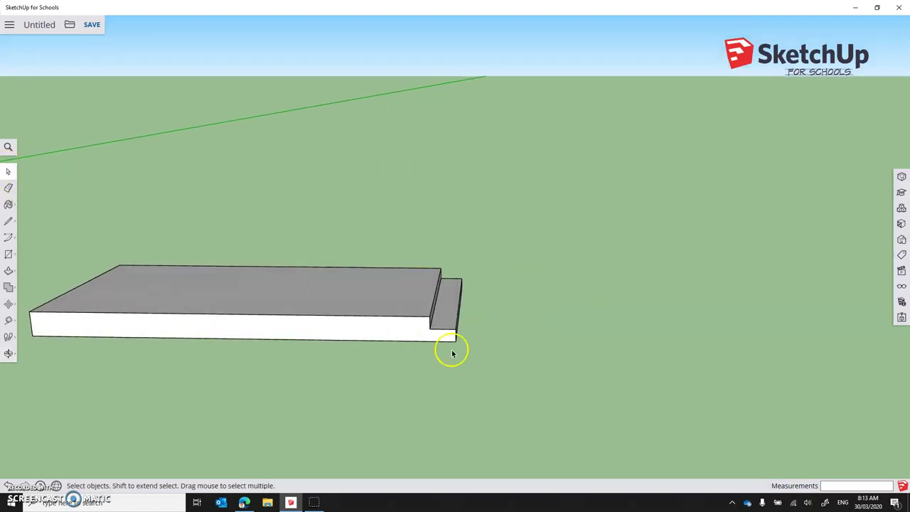
drag(527, 383, 24, 215)
right_click(196, 304)
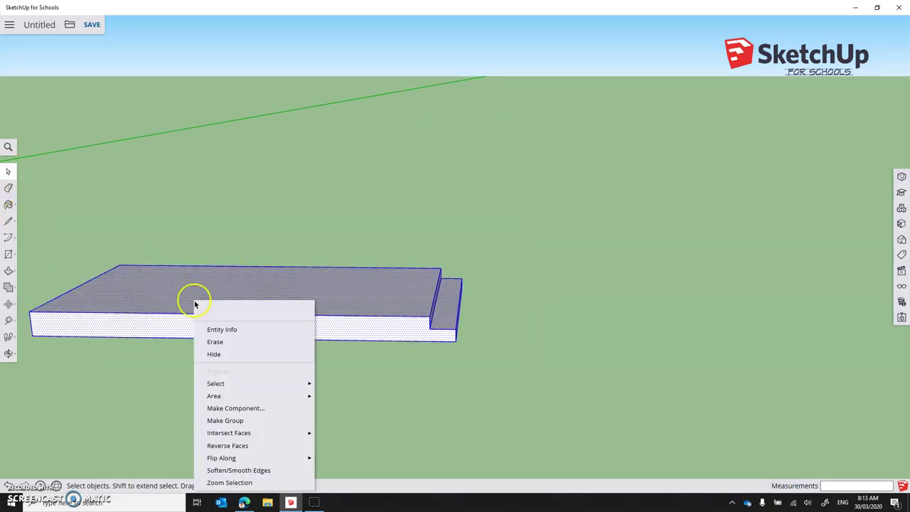
click(225, 420)
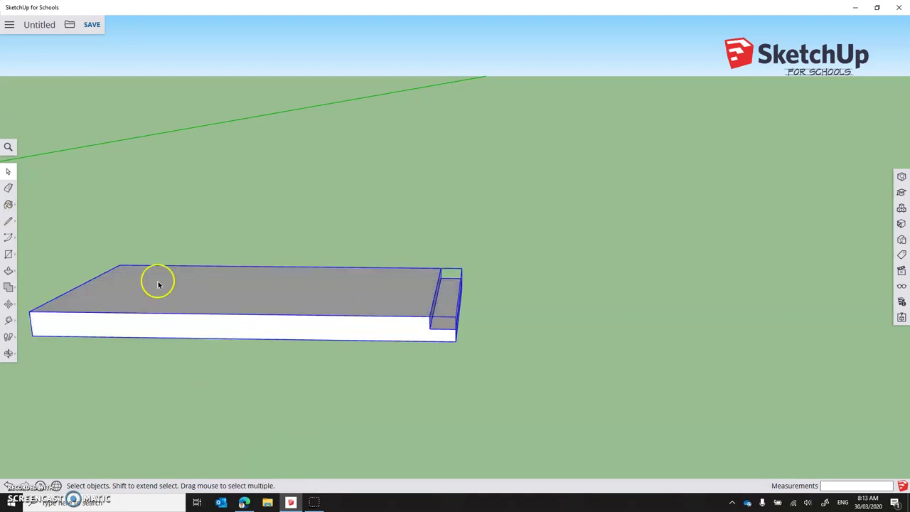
click(426, 358)
click(411, 324)
Step: Copy and paste the grouped board with Ctrl+C and Ctrl+V, placing the duplicate beside the original
right_click(366, 311)
key(Escape)
key(ctrl+c)
key(ctrl+v)
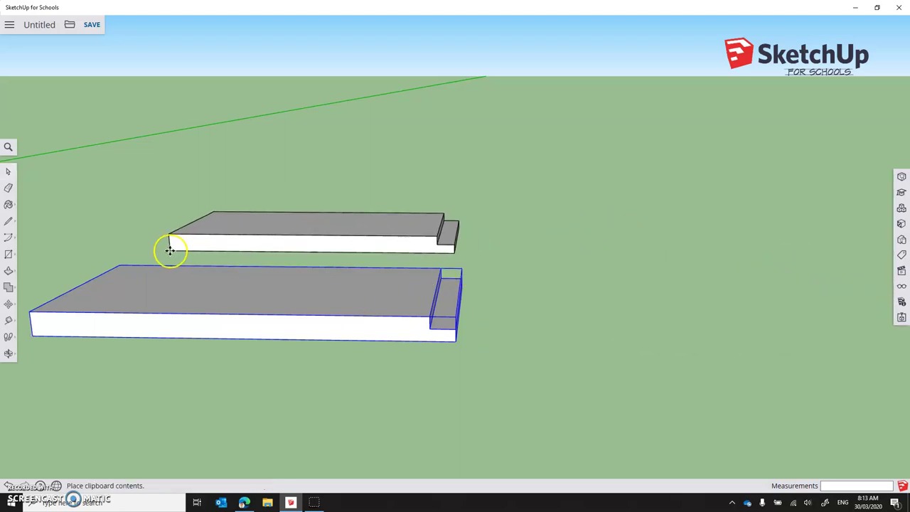
click(163, 249)
drag(460, 282, 431, 324)
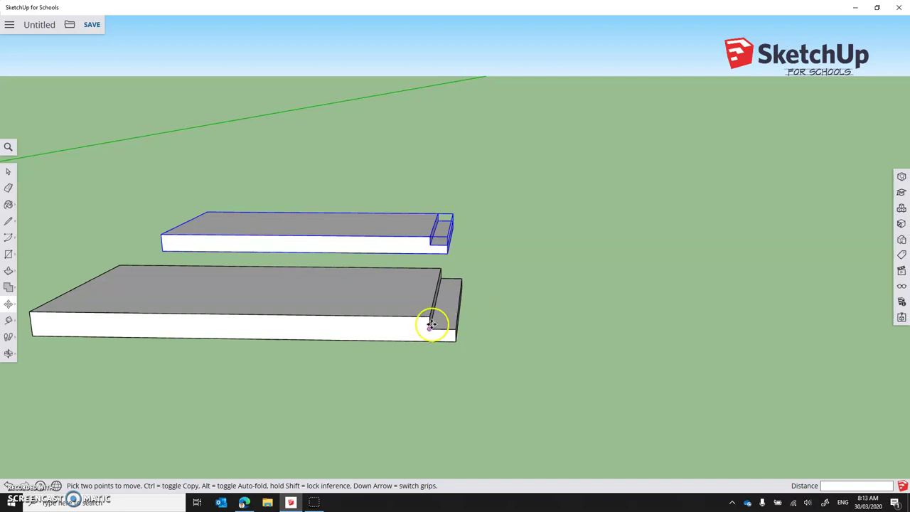
middle_drag(431, 323, 400, 329)
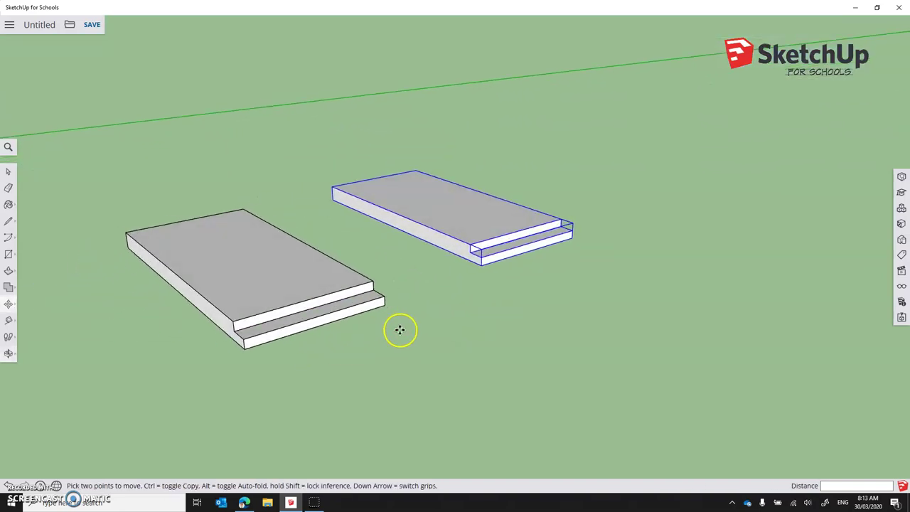
Step: Attempt a first rotation of the board with the Rotate tool, then cancel it
click(10, 171)
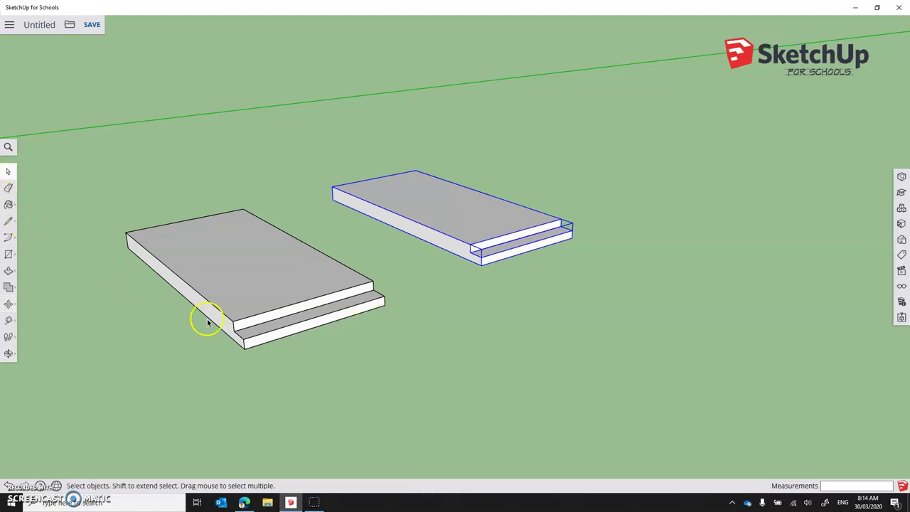
click(8, 303)
click(32, 286)
click(37, 304)
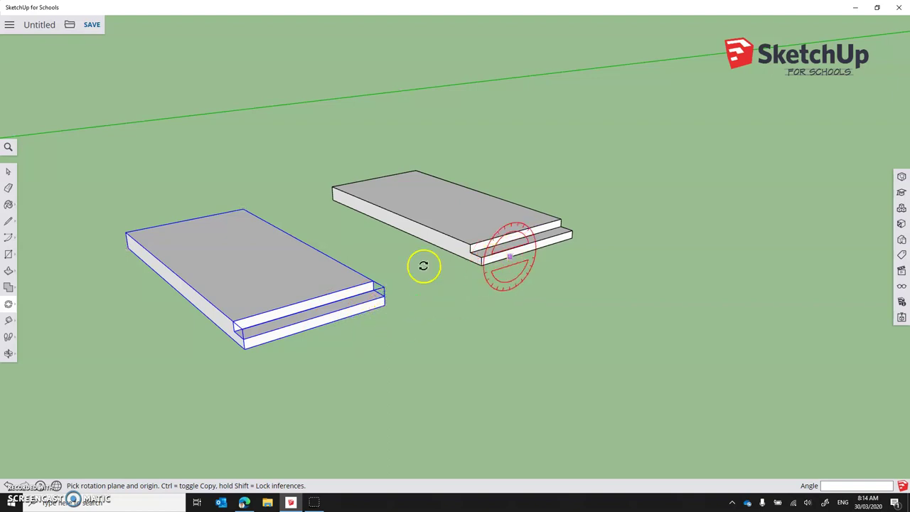
click(455, 355)
click(394, 371)
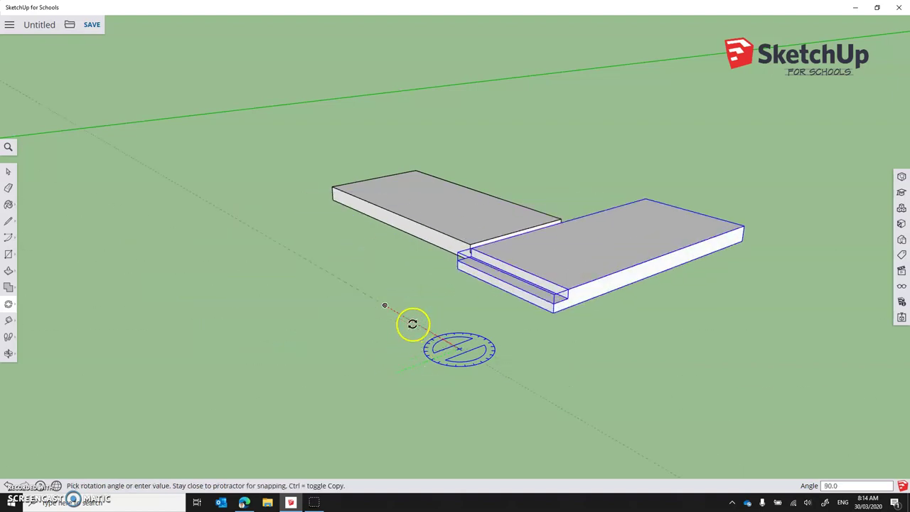
click(353, 377)
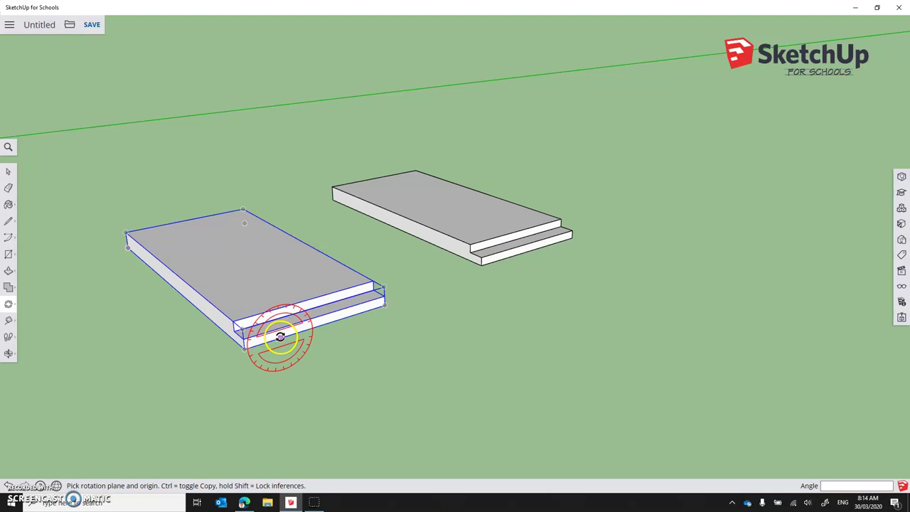
mouse_move(278, 337)
mouse_down()
mouse_move(250, 344)
mouse_move(273, 339)
mouse_up()
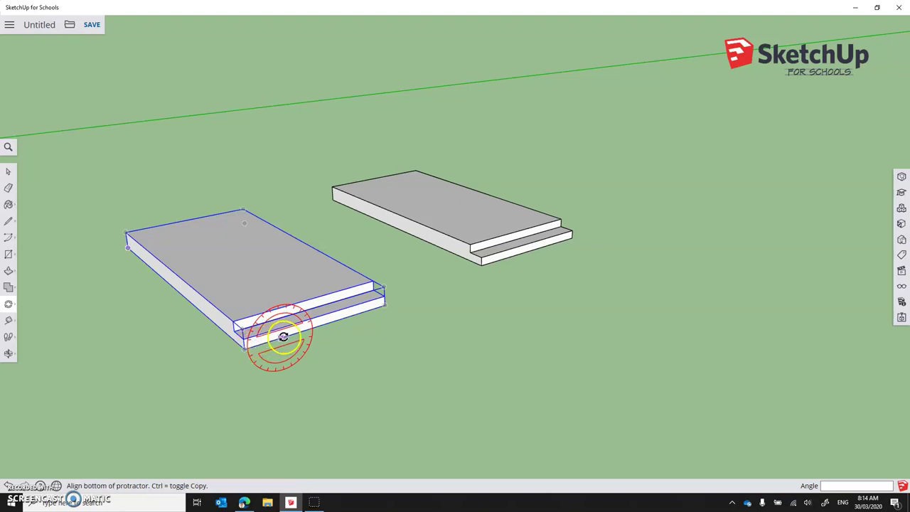
key(Escape)
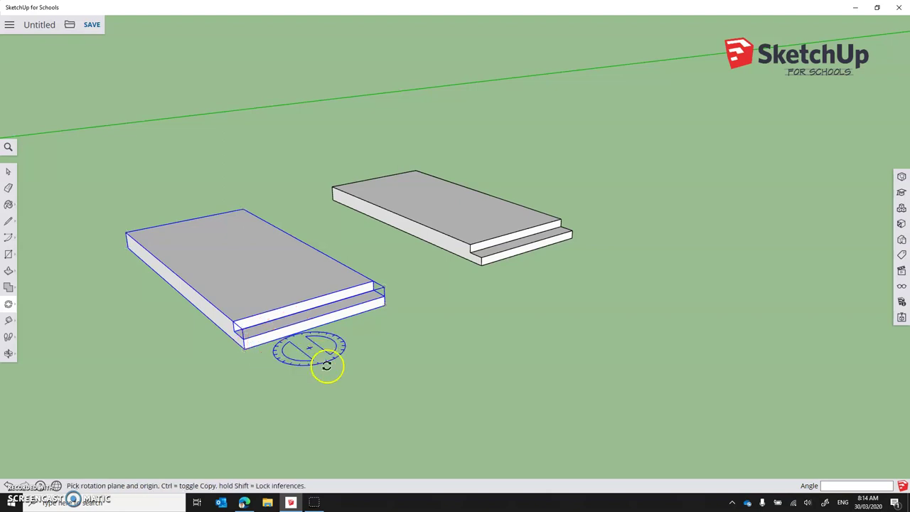
Step: Rotate the board 90° about its lower edge so it stands upright
click(318, 325)
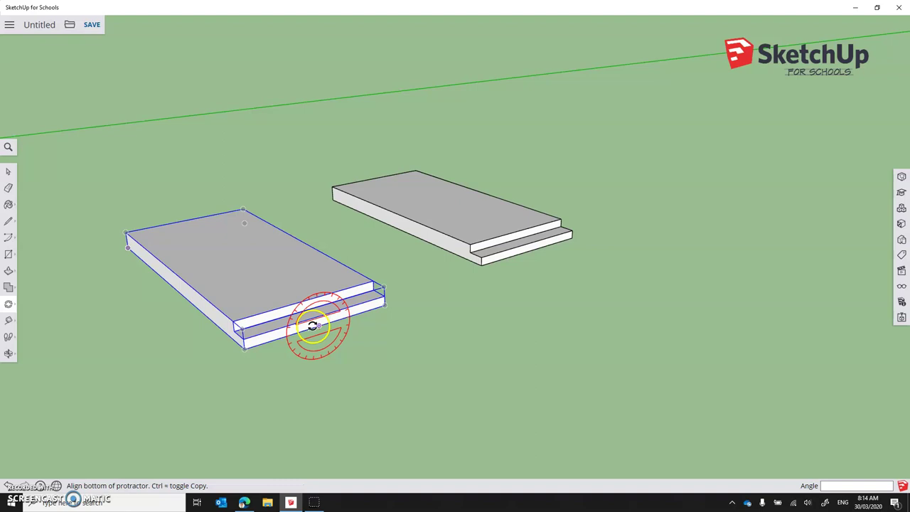
click(277, 334)
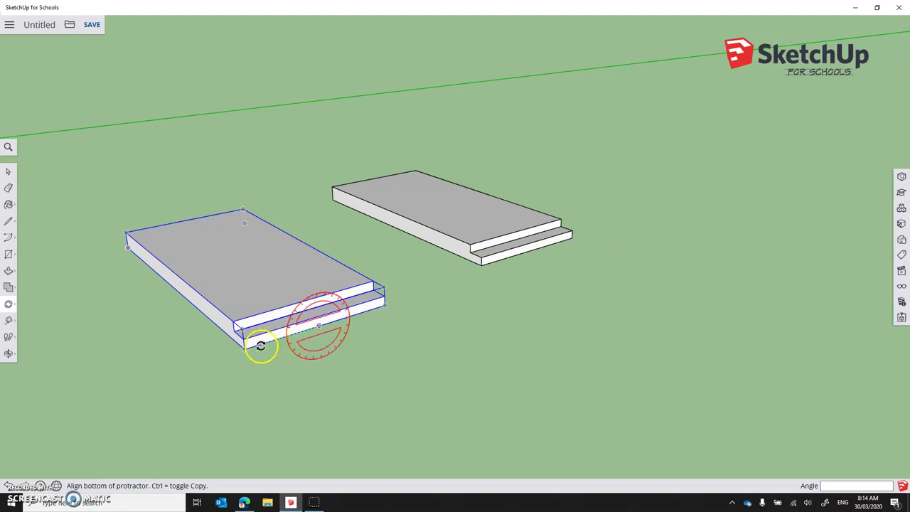
click(272, 342)
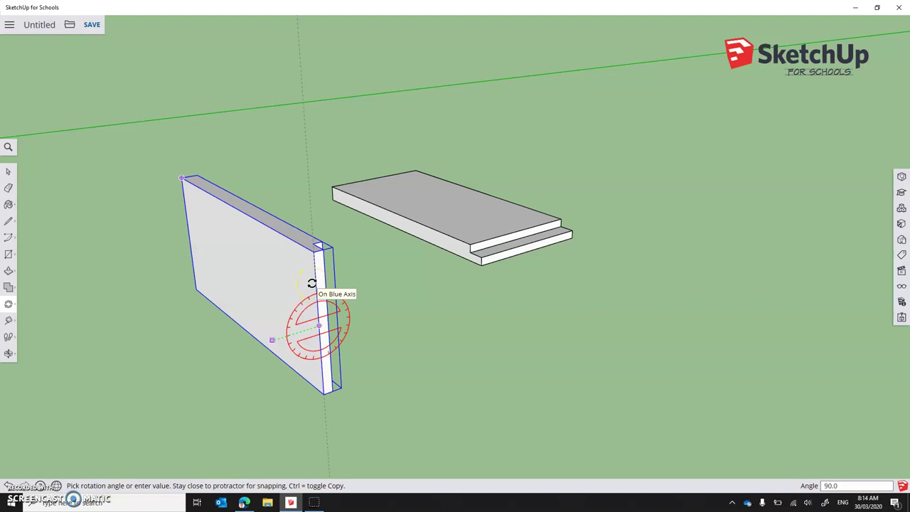
click(312, 283)
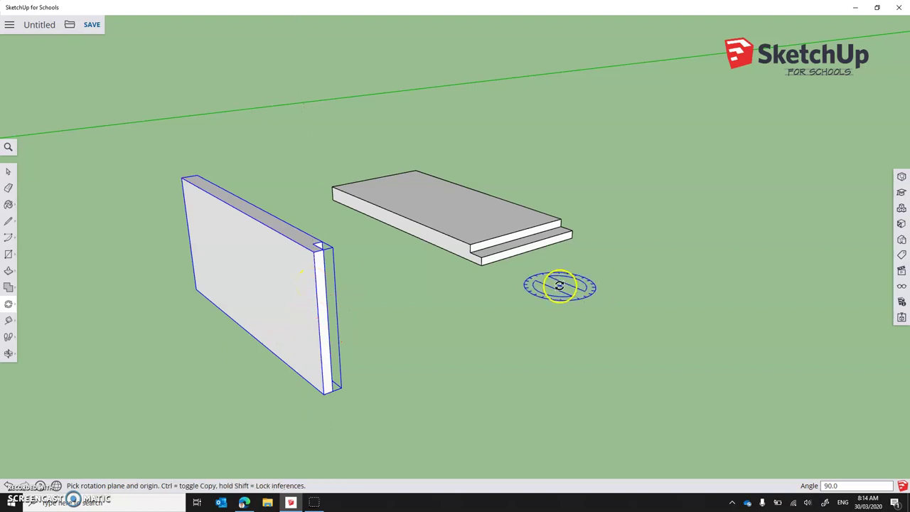
middle_drag(382, 315, 360, 310)
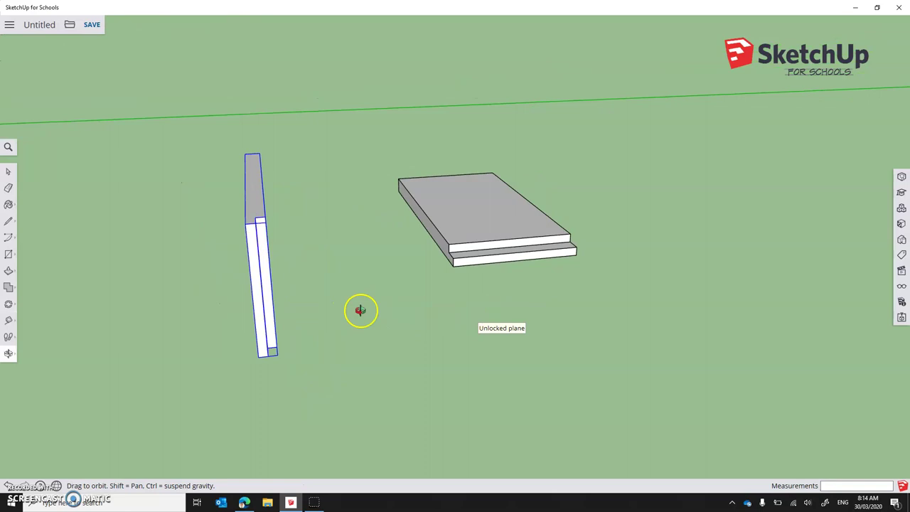
Step: Select the flat board and rotate it 90° about its edge to stand it upright
click(8, 172)
drag(589, 294, 397, 153)
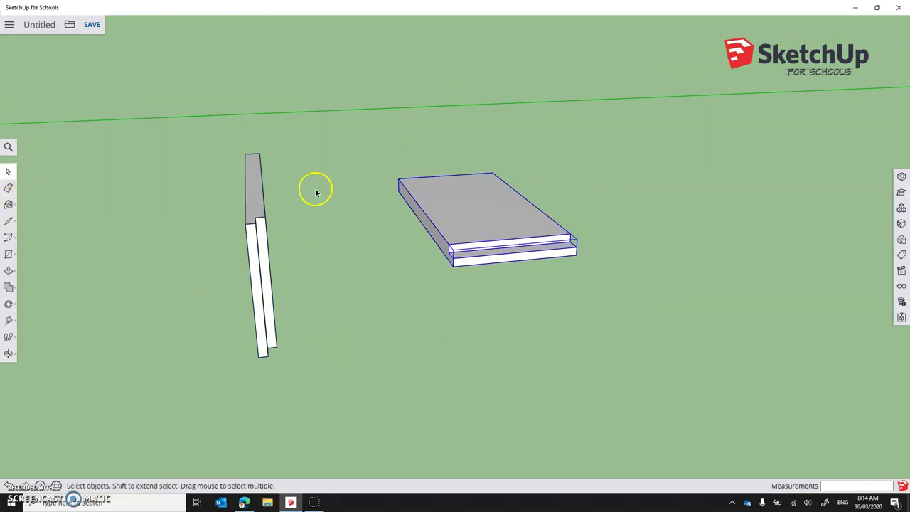
right_click(530, 211)
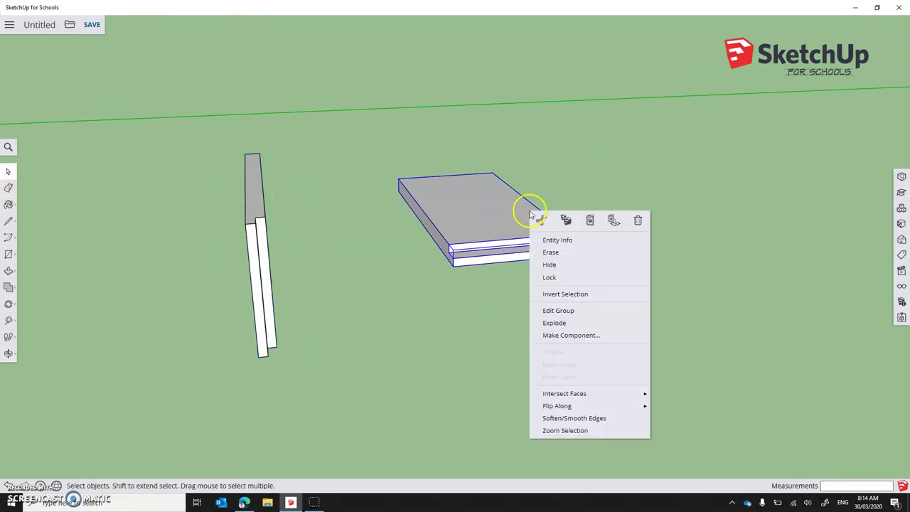
click(544, 307)
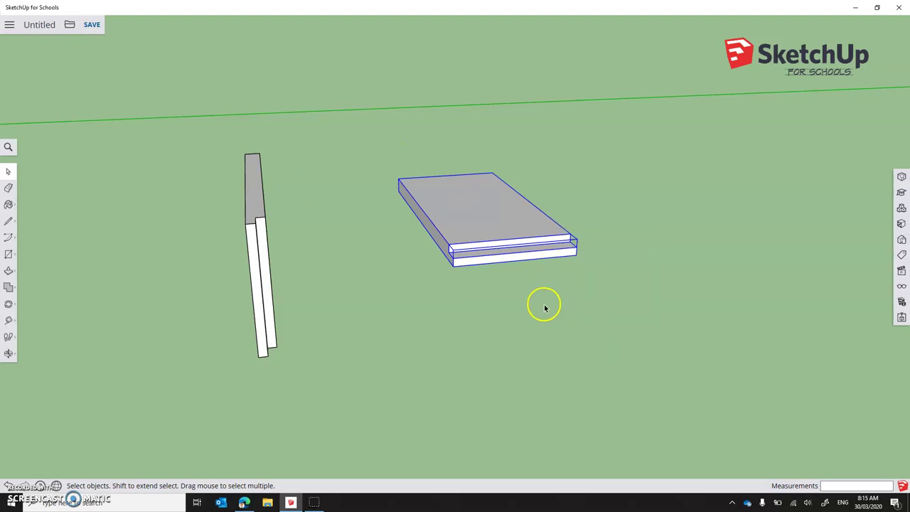
click(8, 304)
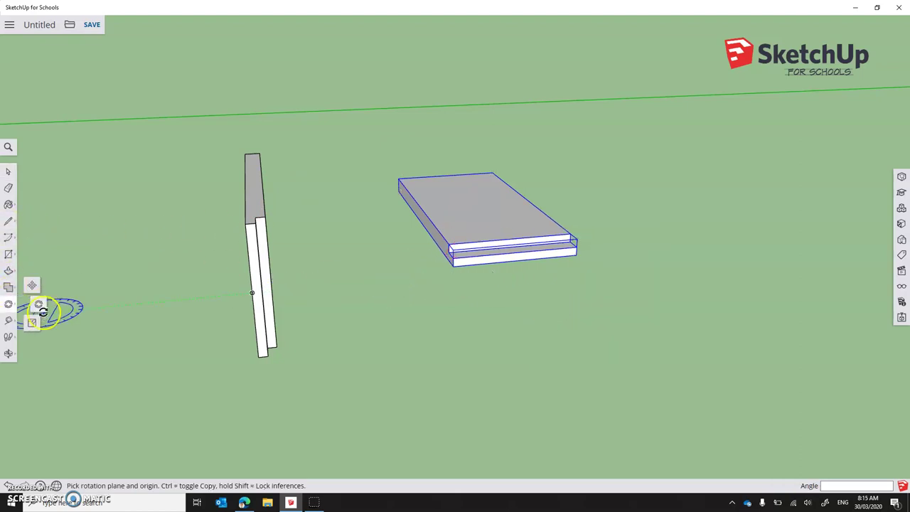
click(526, 259)
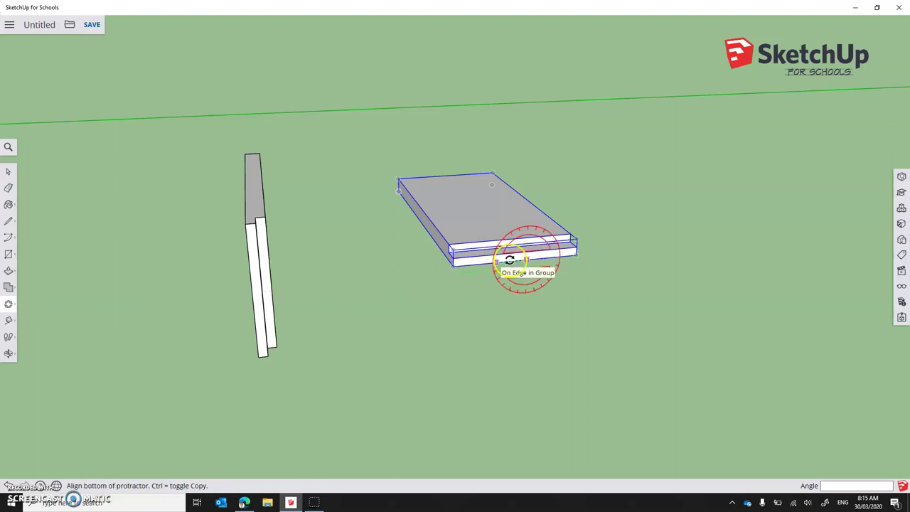
click(567, 257)
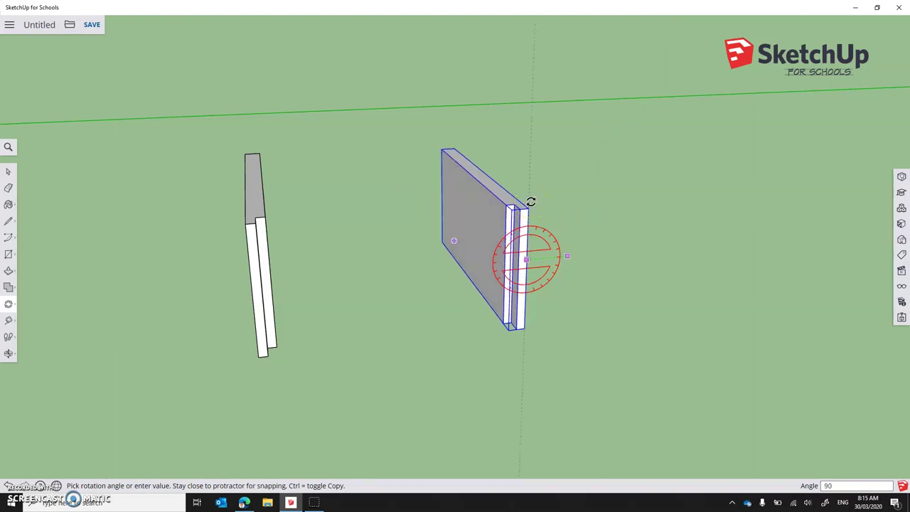
click(531, 202)
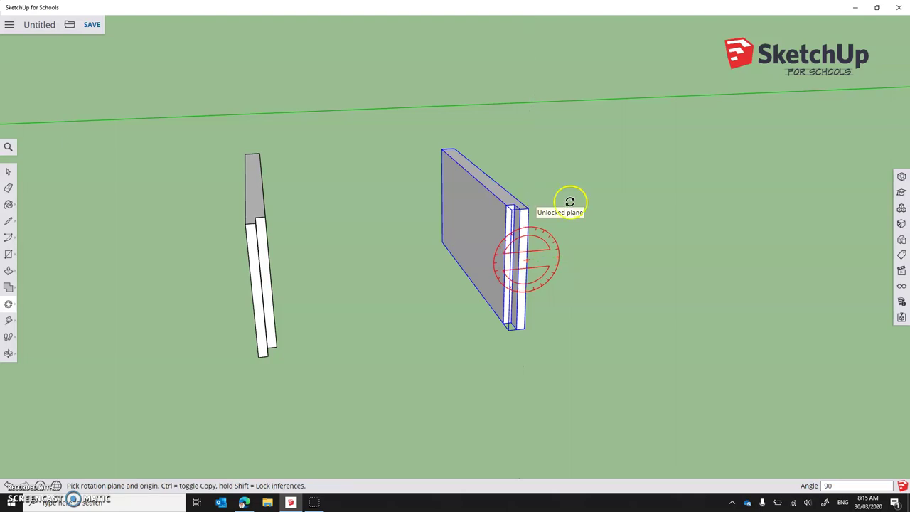
middle_drag(463, 301, 372, 335)
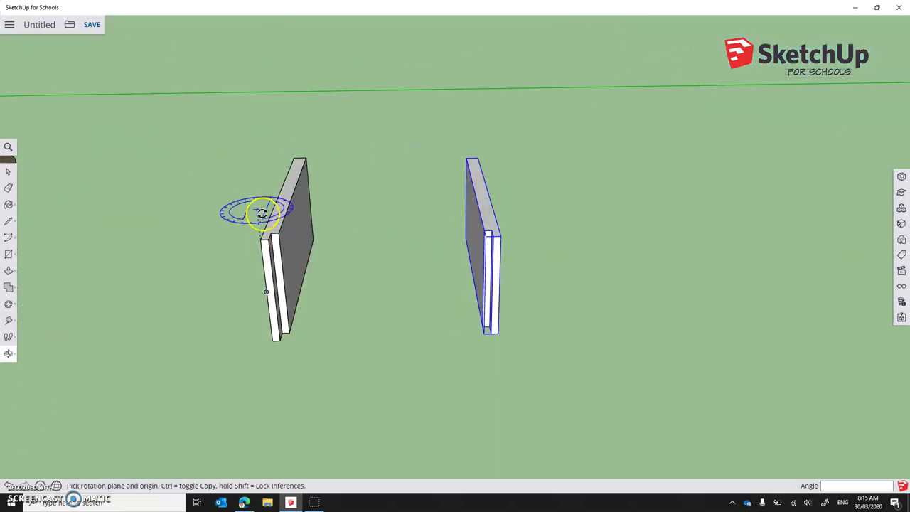
Step: Edit the left board group and draw a 6×6 mm square profile at its top end
click(8, 171)
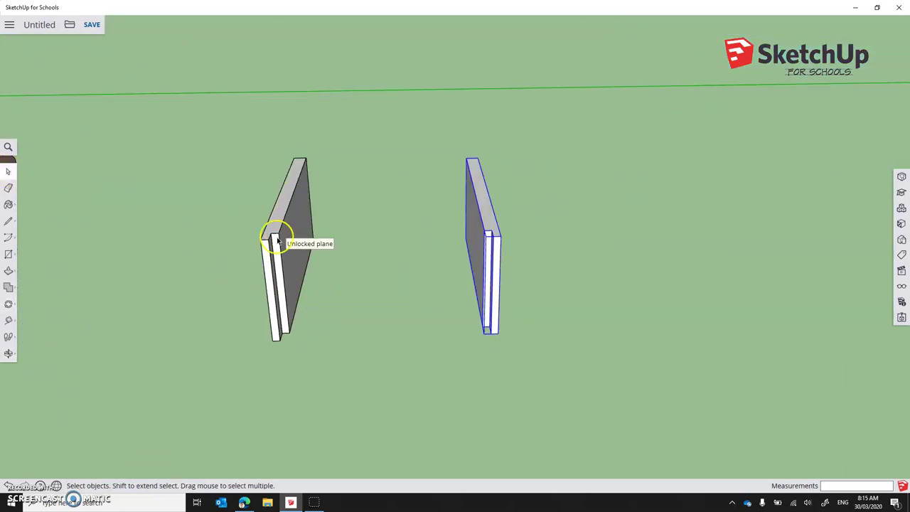
middle_drag(290, 258, 281, 208)
double_click(293, 197)
scroll(263, 205, up, 3)
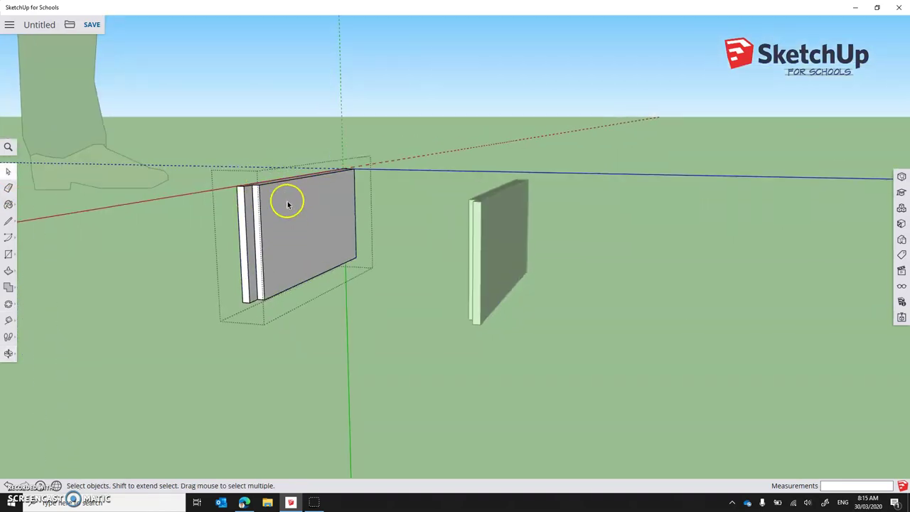
click(10, 256)
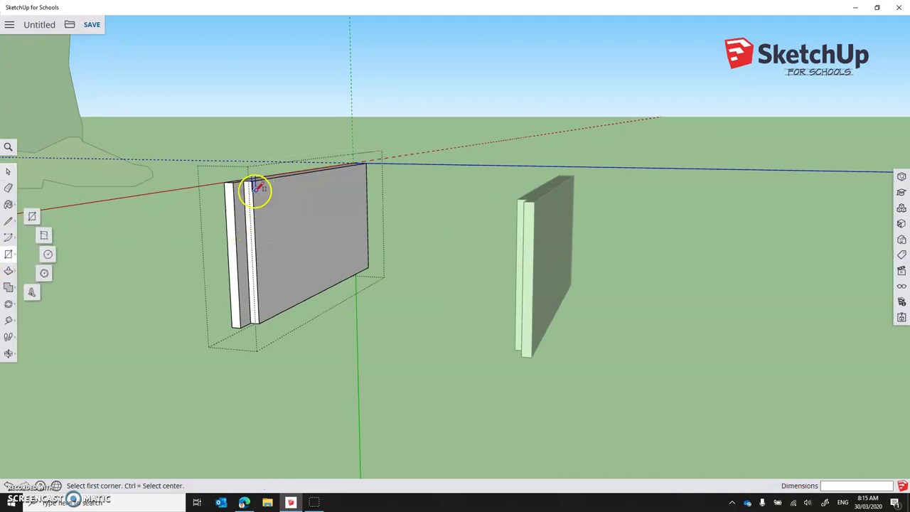
click(244, 193)
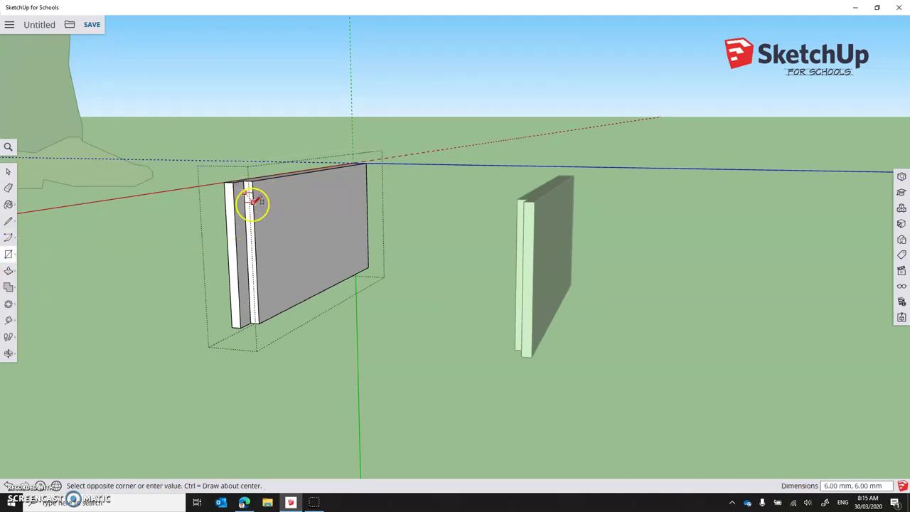
click(252, 202)
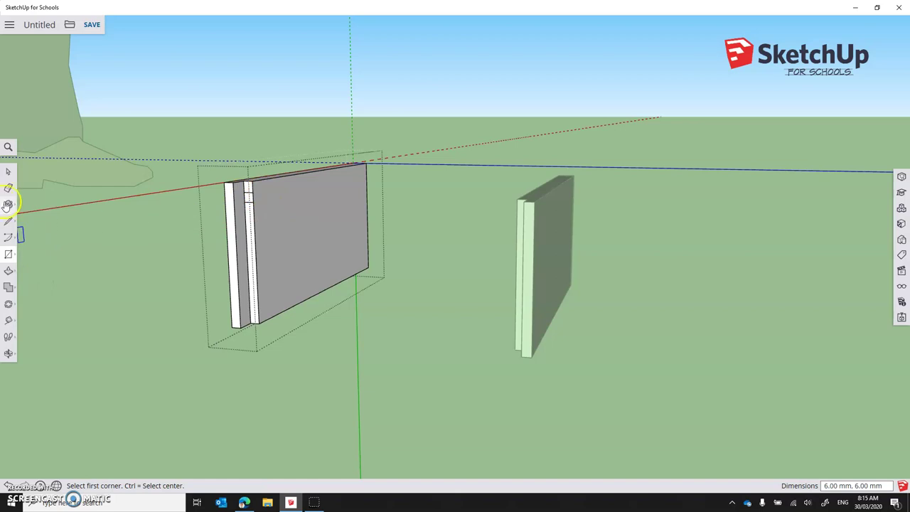
Step: Push/Pull the square 188 mm along the board to form the groove, then exit the group
click(8, 270)
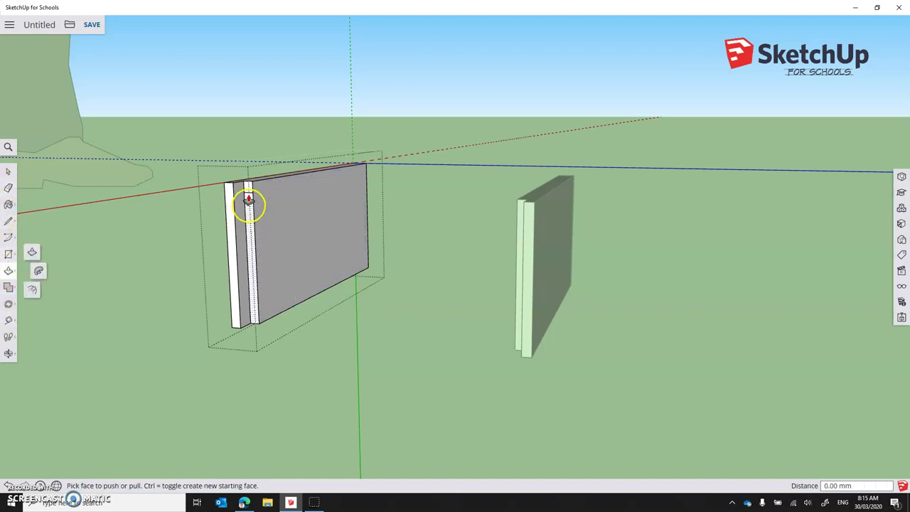
scroll(248, 199, up, 2)
scroll(248, 199, up, 2)
click(240, 191)
click(463, 142)
scroll(381, 294, down, 3)
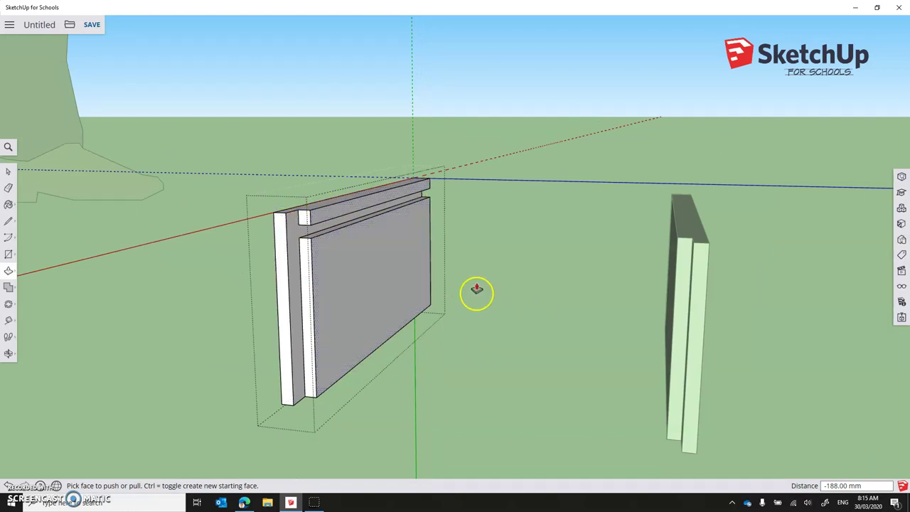
click(9, 170)
click(602, 315)
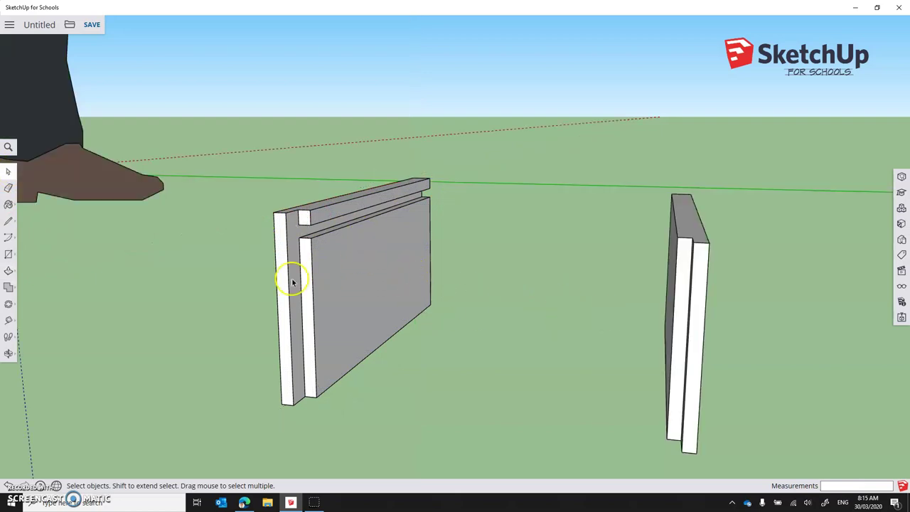
scroll(336, 321, down, 3)
middle_drag(335, 319, 275, 306)
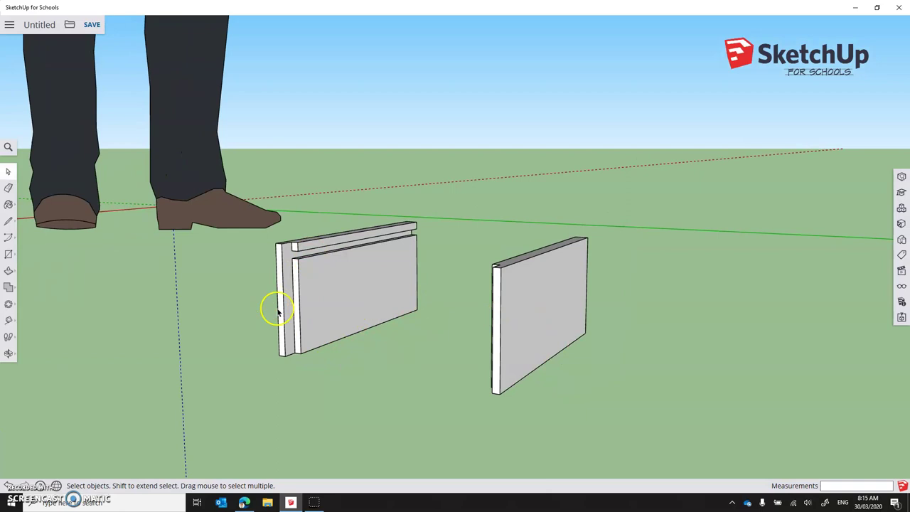
middle_drag(346, 315, 597, 320)
middle_drag(560, 350, 408, 266)
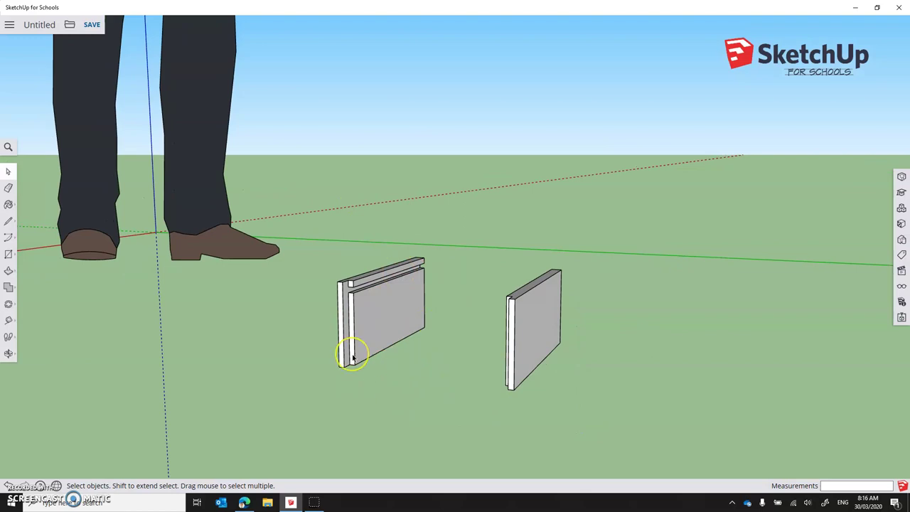